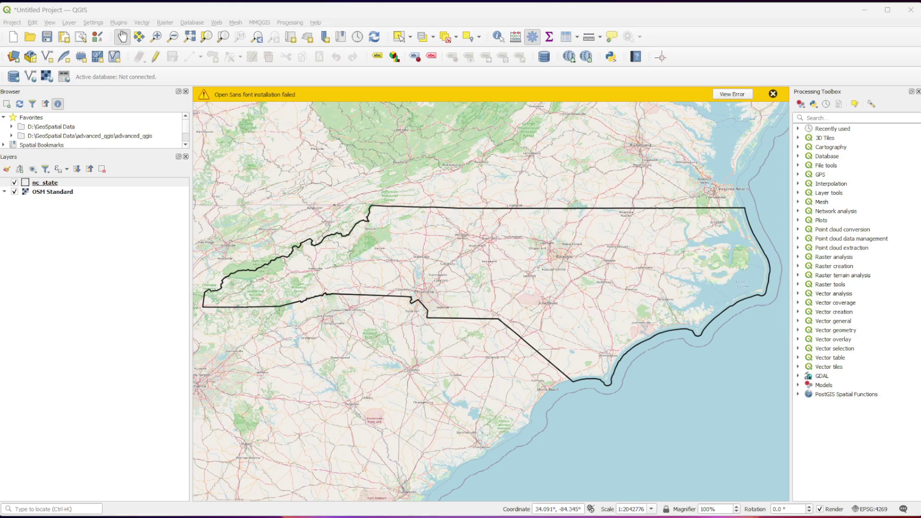
# Switch to the GeoCodingExample workbook in Excel and examine its city, state, address, ZIP code and country columns
pyautogui.hotkey('alt', 'Tab')
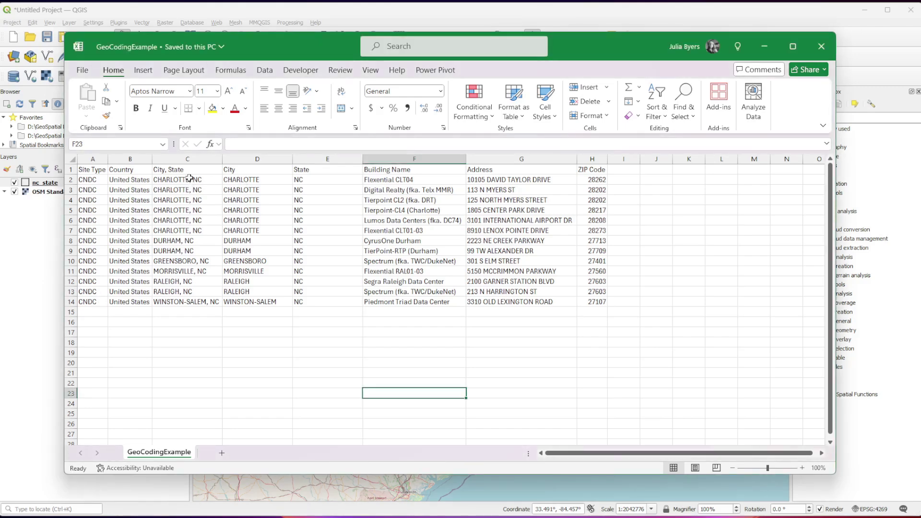
pyautogui.click(197, 159)
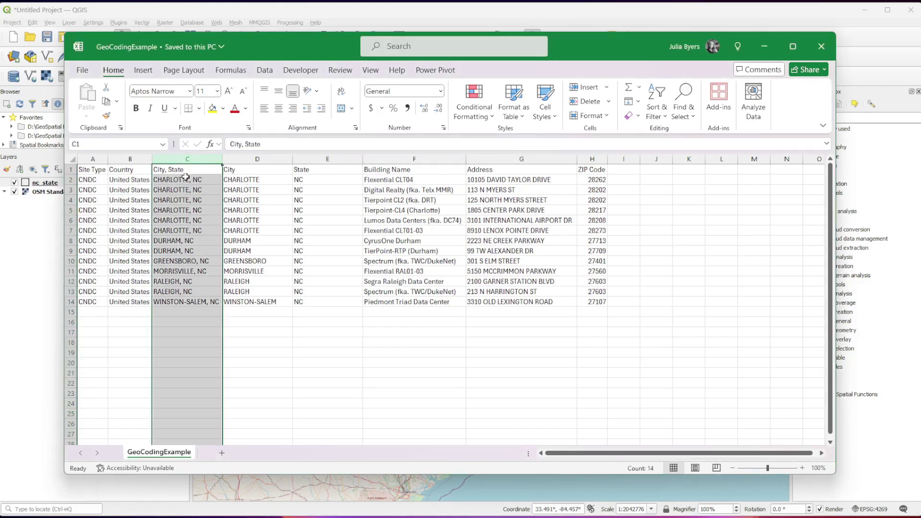
pyautogui.click(186, 178)
pyautogui.click(241, 178)
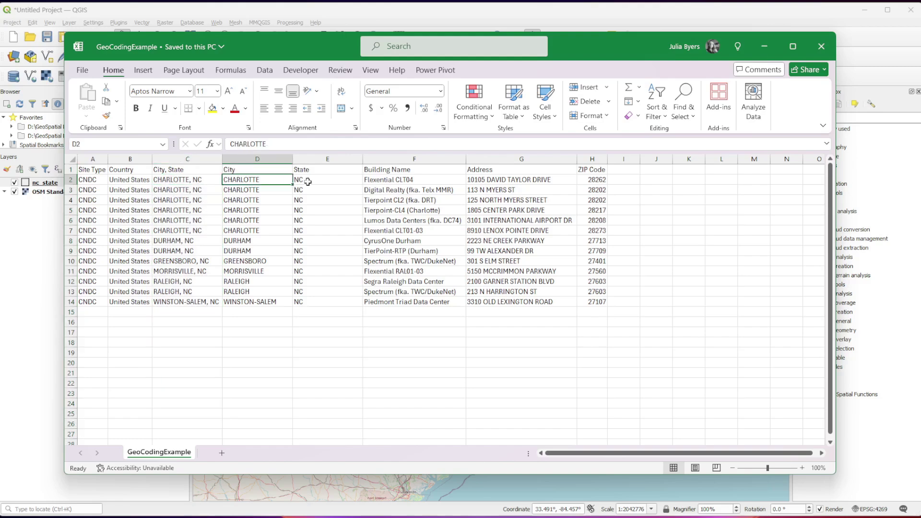
pyautogui.click(315, 181)
pyautogui.click(493, 179)
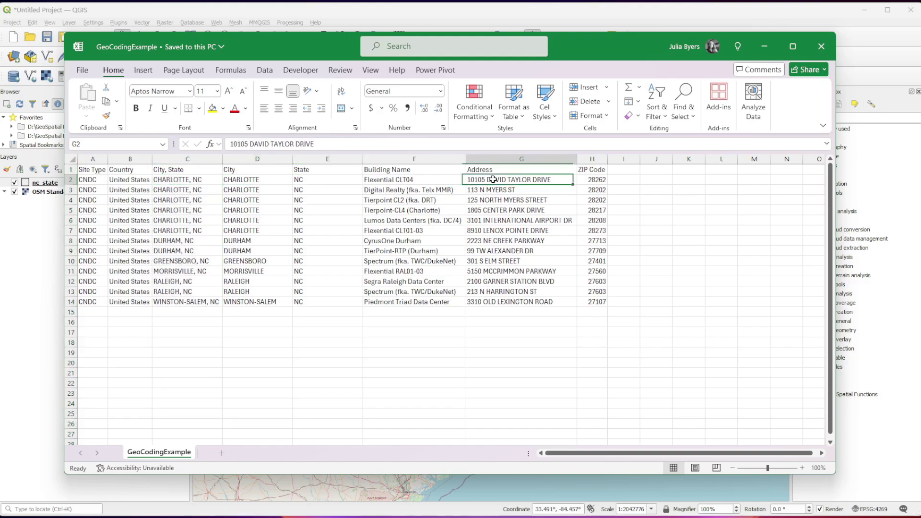
pyautogui.click(595, 178)
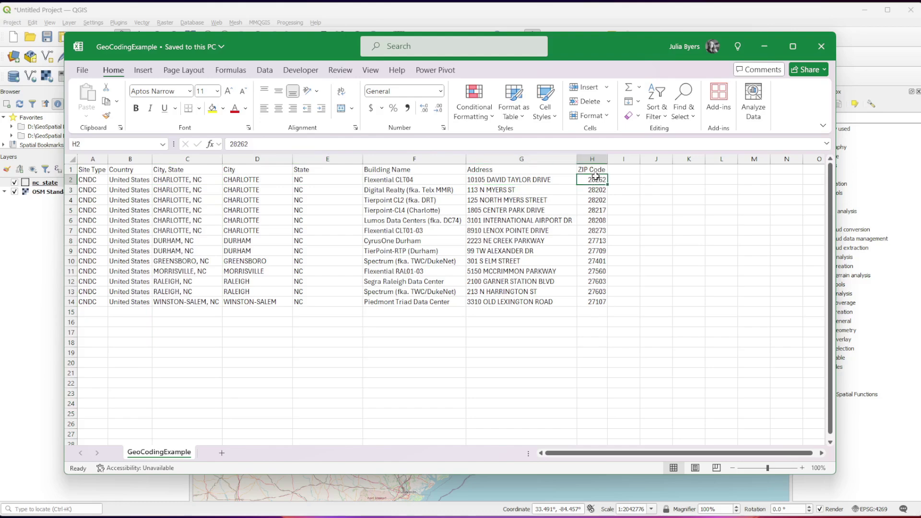
pyautogui.click(140, 181)
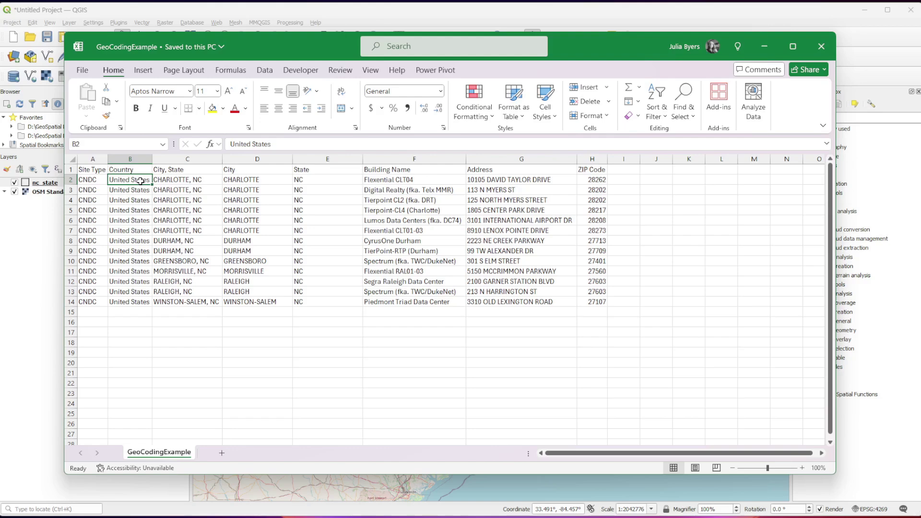
# Save the workbook as GeoCodingExample in CSV UTF-8 (Comma delimited) format on Extreme SSD (E:), and close it
pyautogui.click(88, 68)
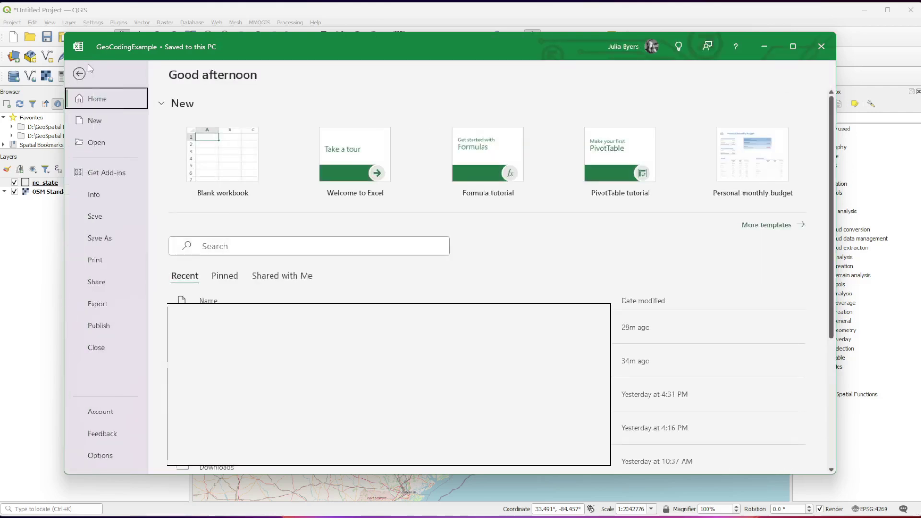
pyautogui.click(103, 238)
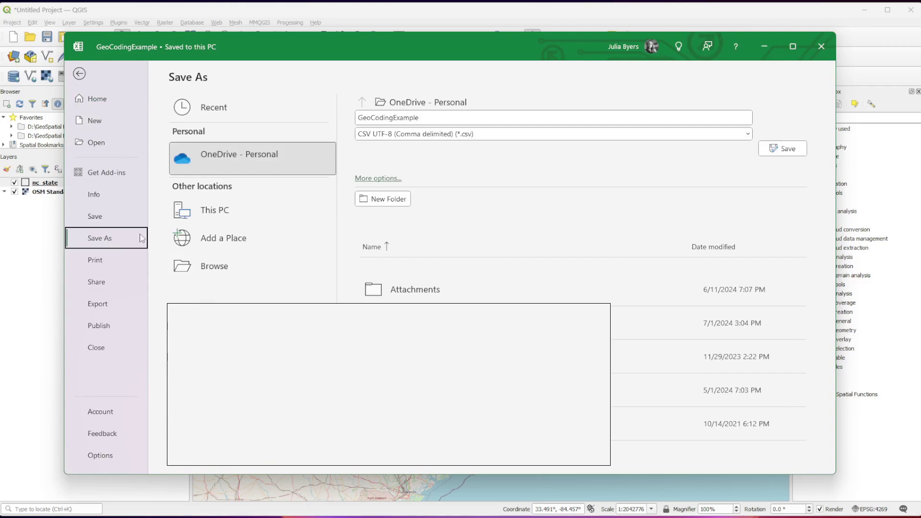
pyautogui.click(246, 266)
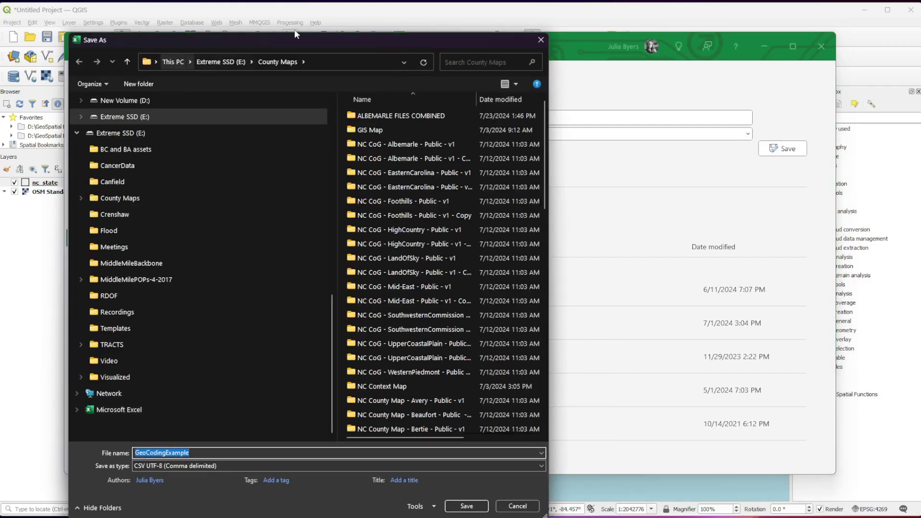
pyautogui.moveTo(294, 39); pyautogui.dragTo(582, 3)
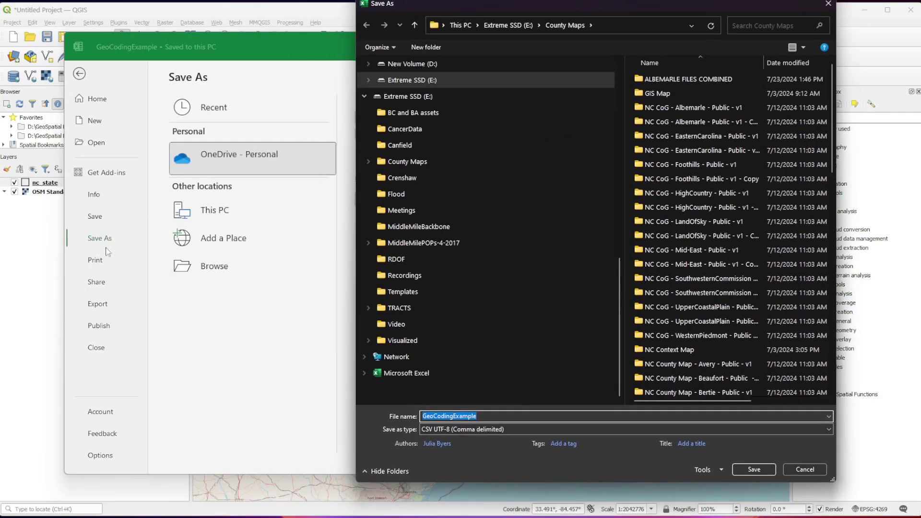
pyautogui.click(429, 430)
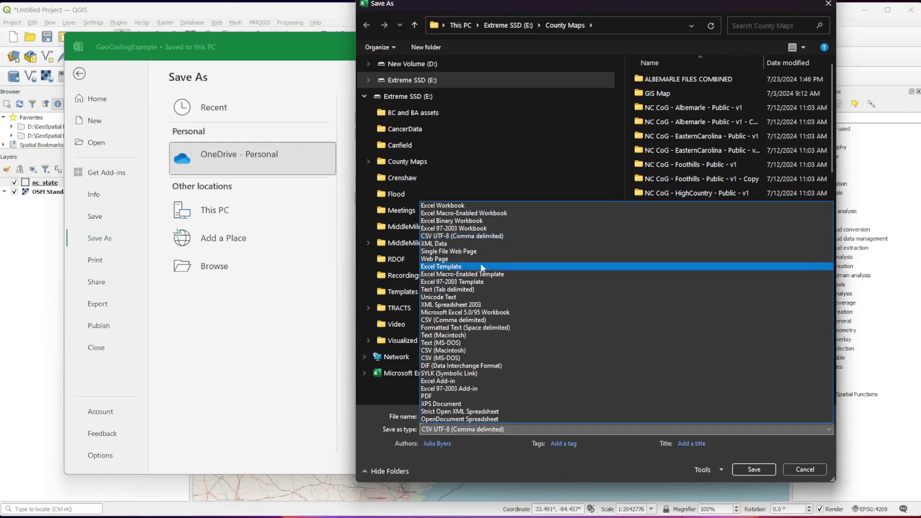
pyautogui.click(485, 236)
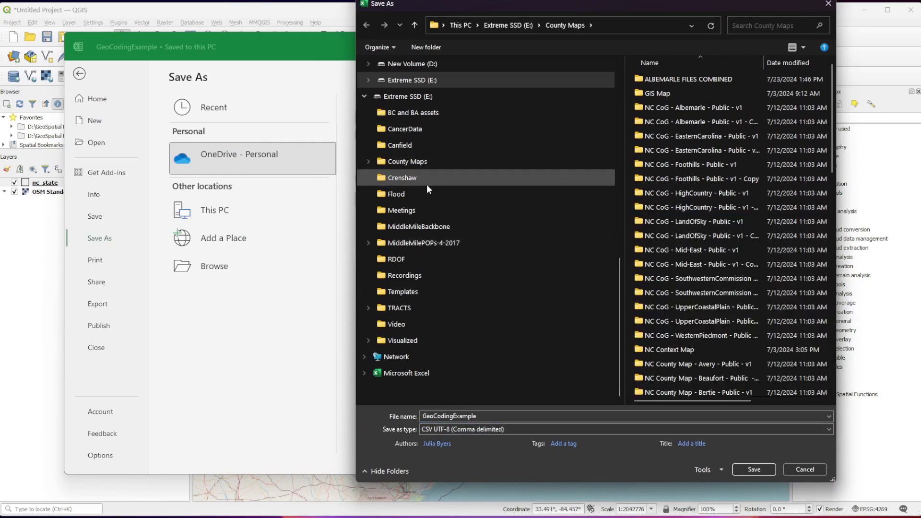
pyautogui.click(405, 98)
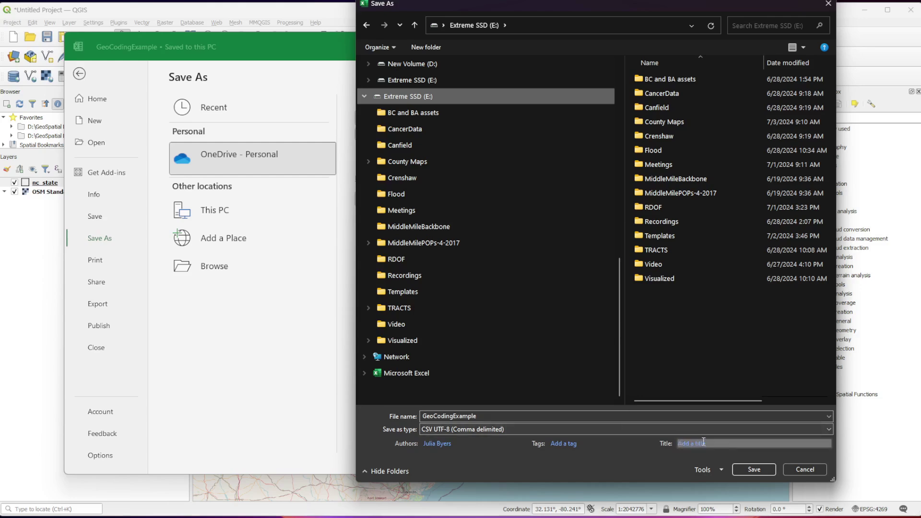
pyautogui.click(754, 468)
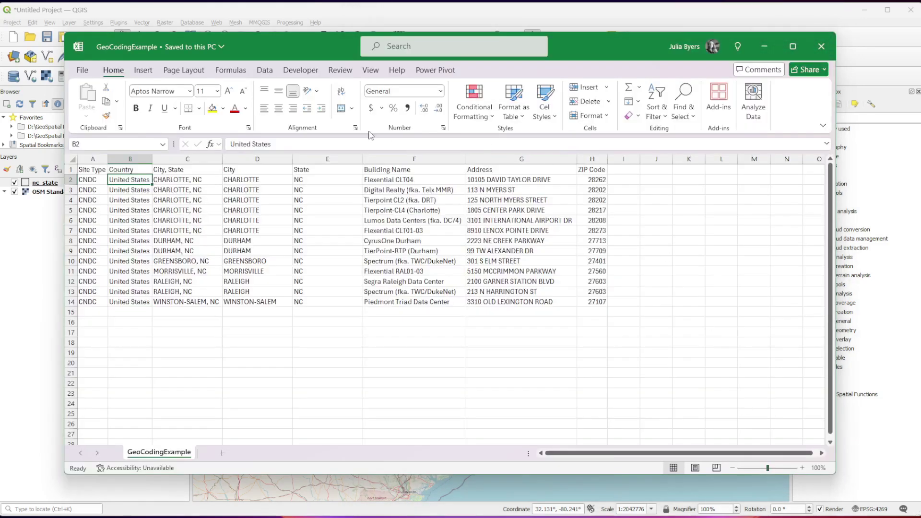
pyautogui.click(821, 47)
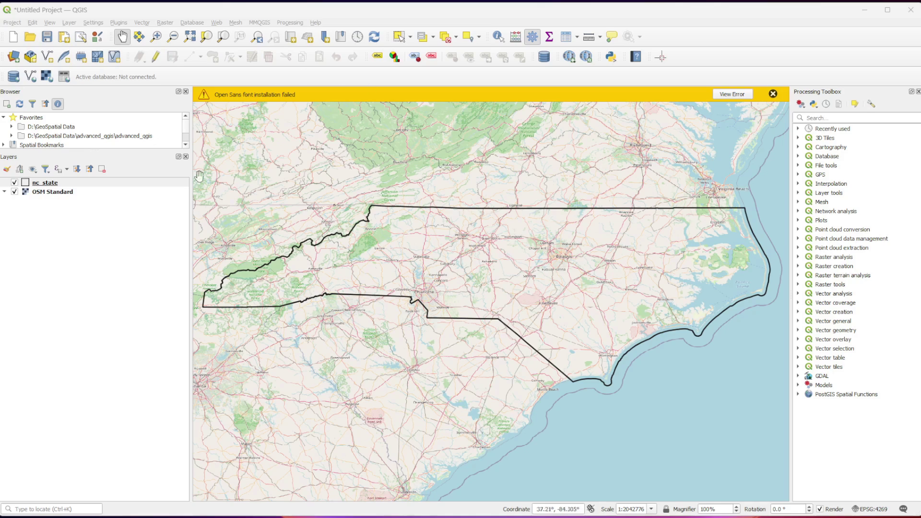
# Return to QGIS and open the MMQGIS Geocode CSV with Web Service tool
pyautogui.click(167, 264)
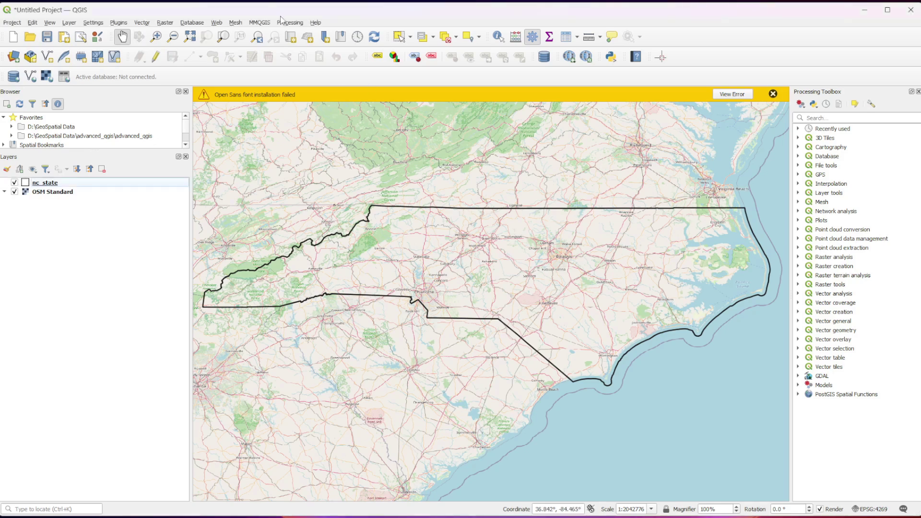
pyautogui.click(257, 23)
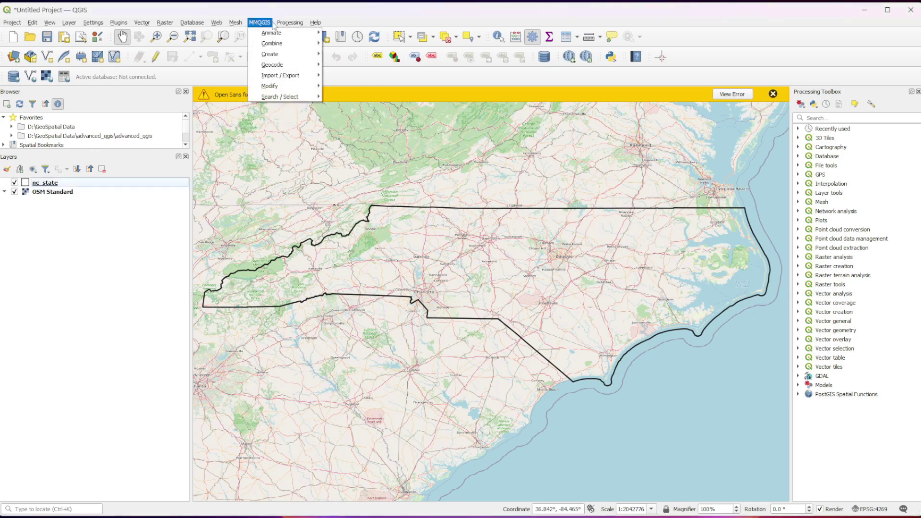
pyautogui.moveTo(271, 33)
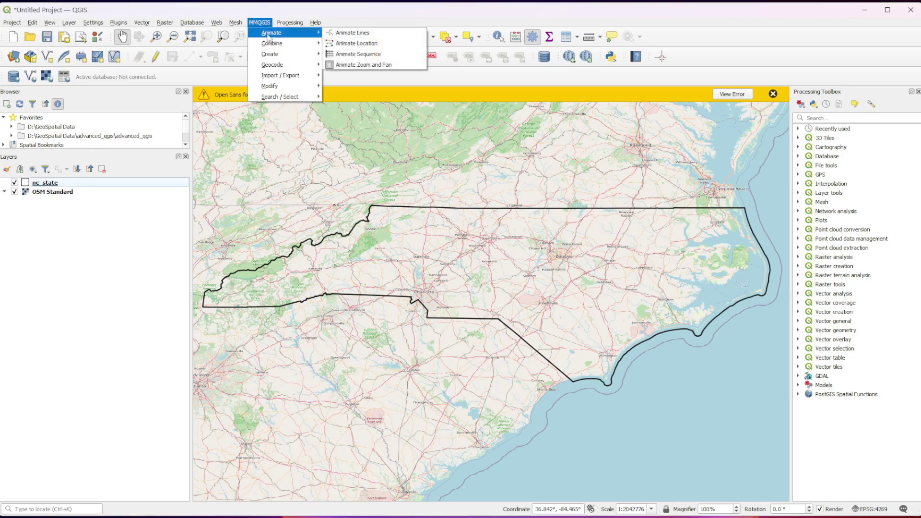
pyautogui.moveTo(263, 69)
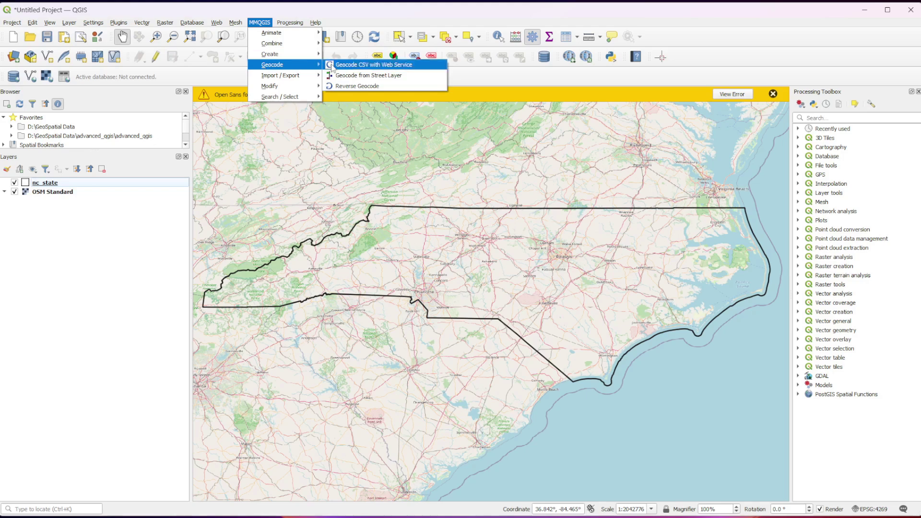
pyautogui.click(331, 65)
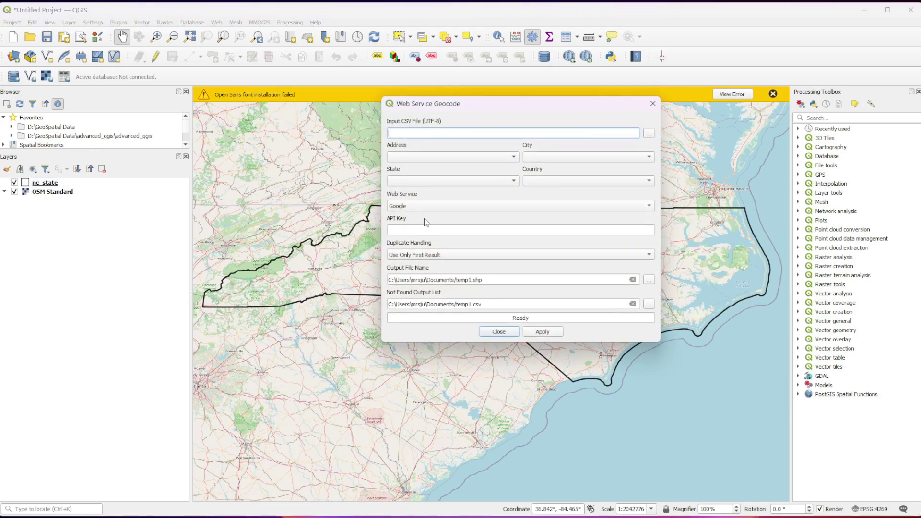
# Load GeoCodingExample from Extreme SSD (E:) as the input CSV file for geocoding
pyautogui.click(408, 229)
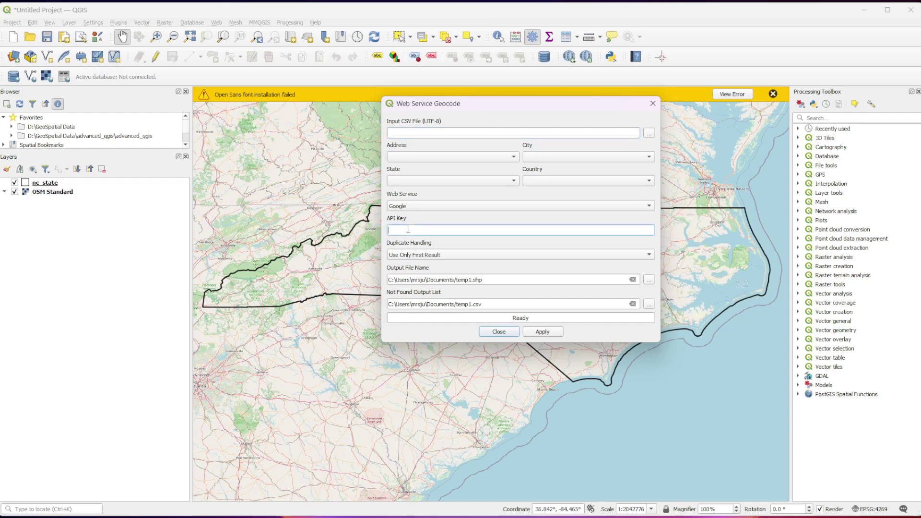
pyautogui.click(439, 134)
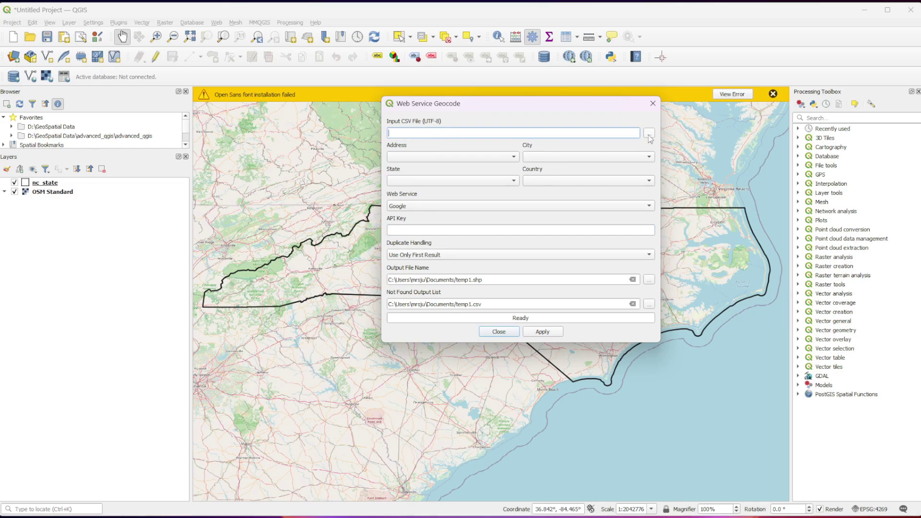
pyautogui.click(648, 136)
pyautogui.click(477, 142)
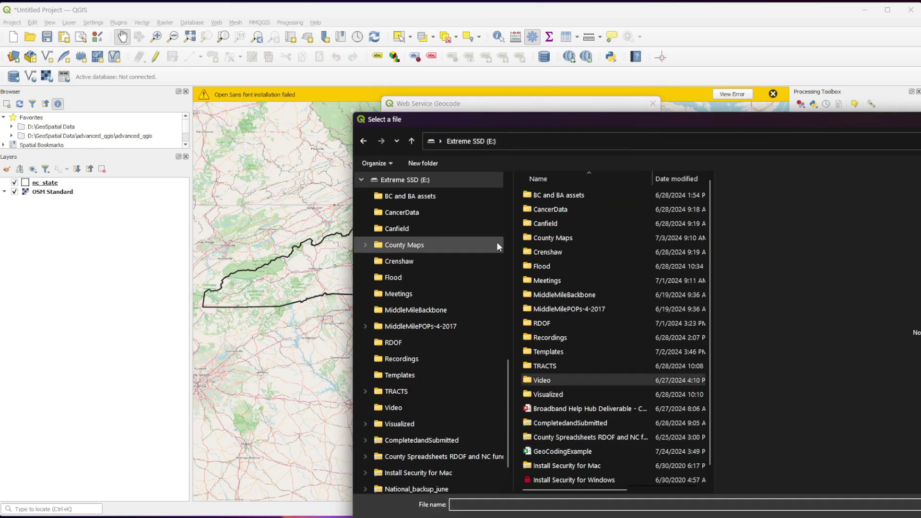
pyautogui.scroll(-1, 580, 344)
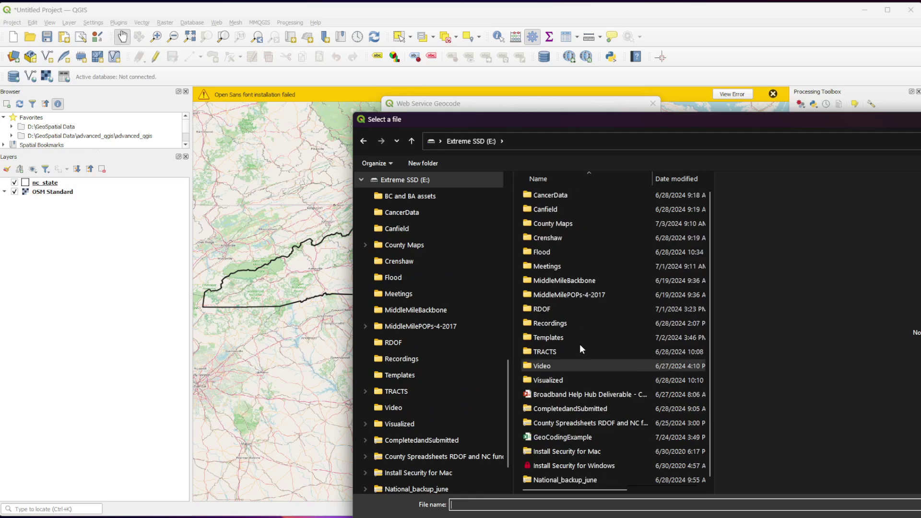
pyautogui.click(585, 436)
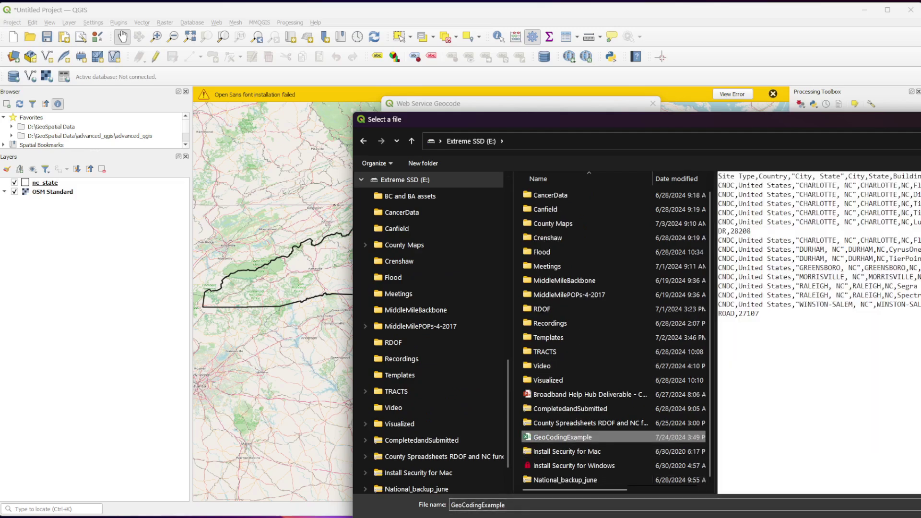
pyautogui.press('Return')
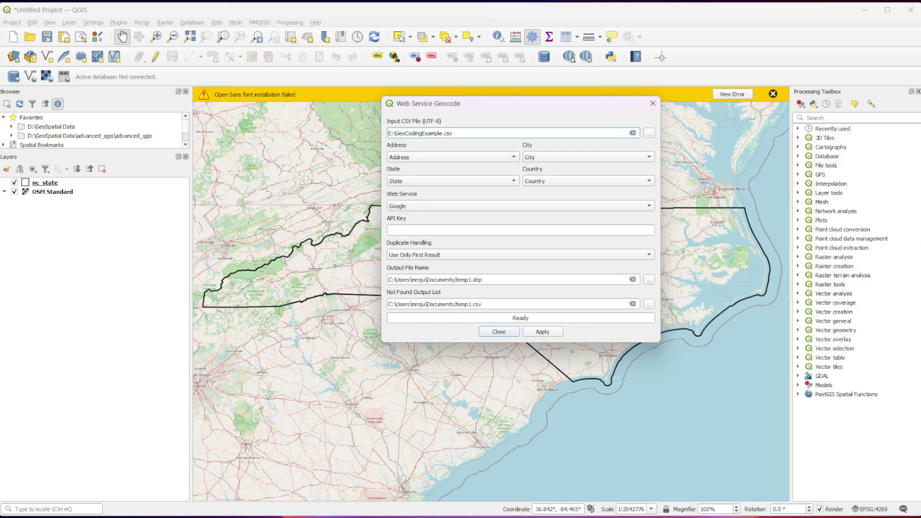
# Keep Address as the address field and choose Use Only First Result for duplicate handling
pyautogui.click(458, 160)
pyautogui.click(468, 163)
pyautogui.click(489, 231)
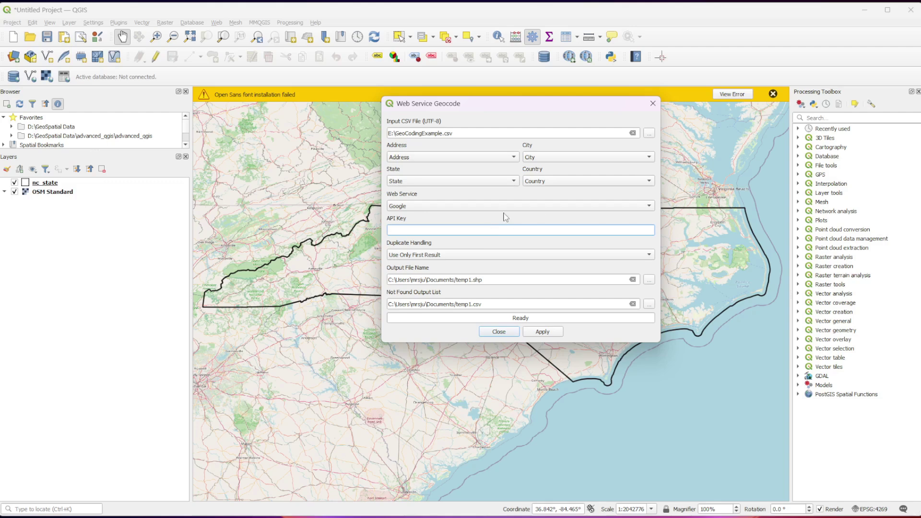
pyautogui.click(534, 257)
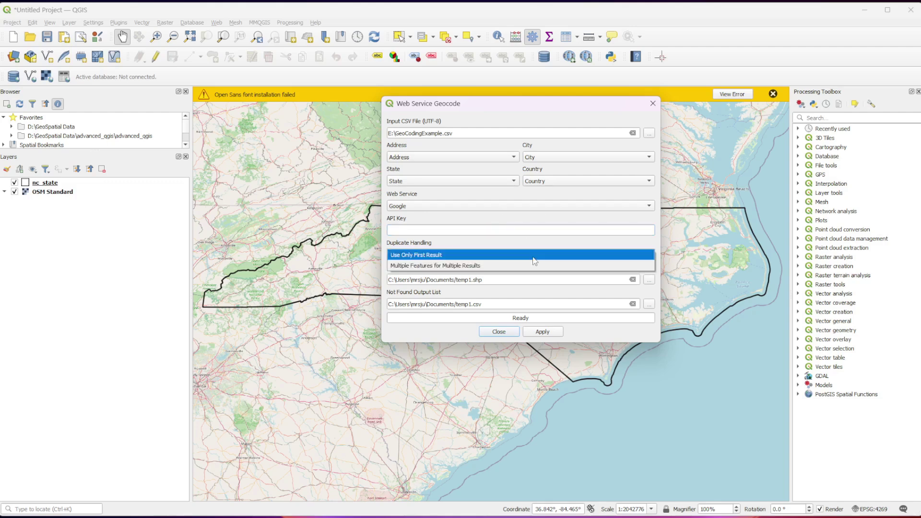
pyautogui.click(533, 260)
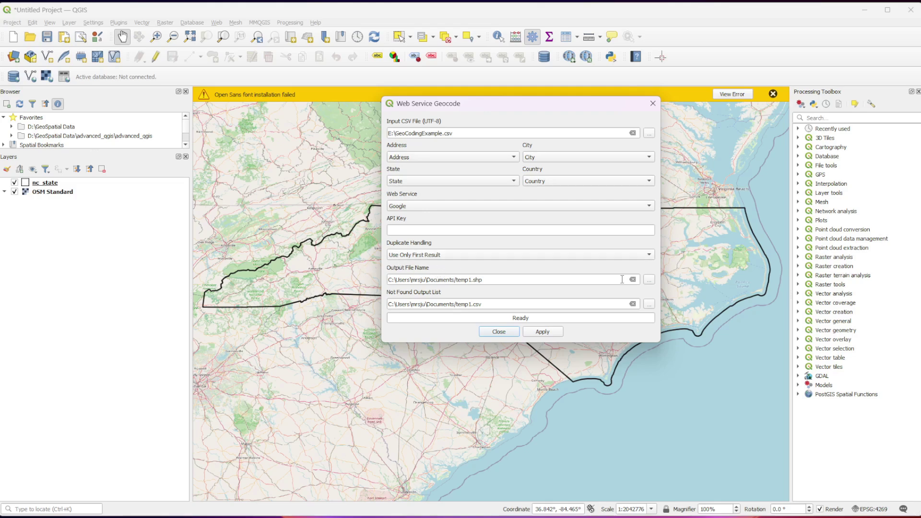
# Choose the County Maps folder on Extreme SSD (E:) for the geocoding output file and name it GeoCodingExample
pyautogui.click(651, 280)
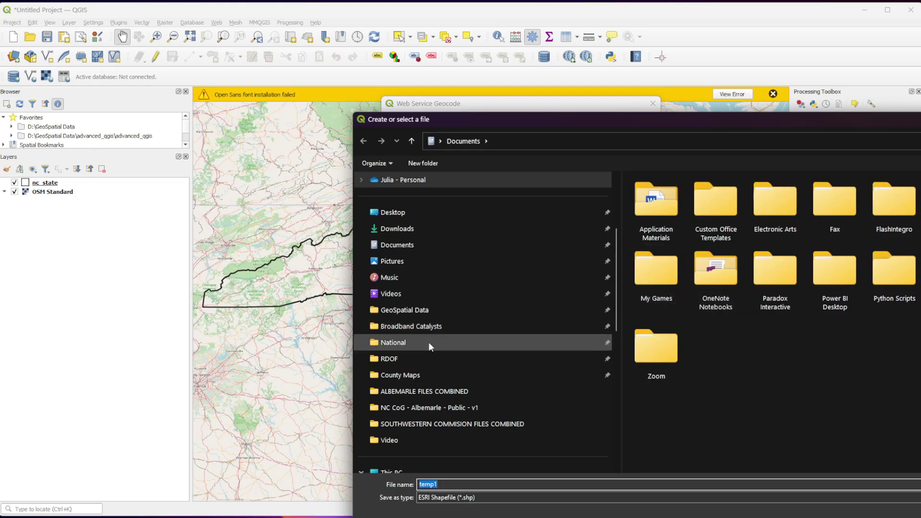
pyautogui.click(413, 377)
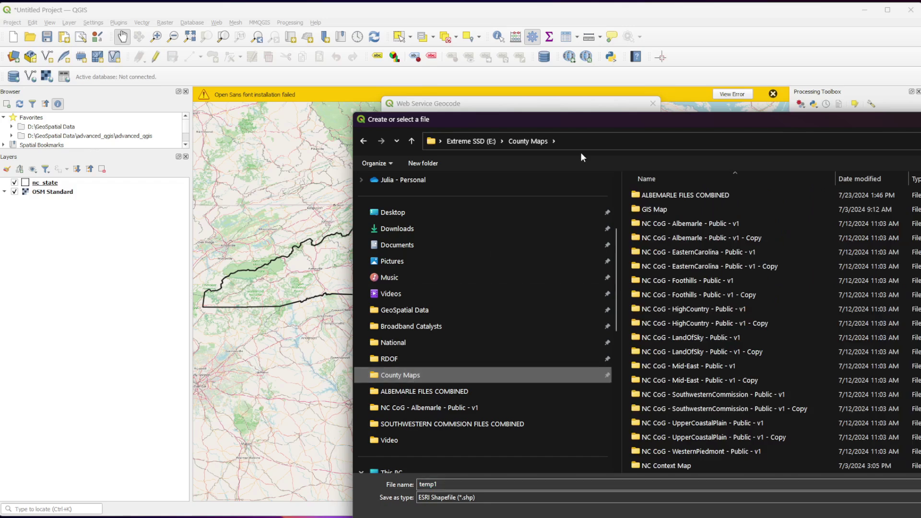
pyautogui.hotkey('alt', 'n')
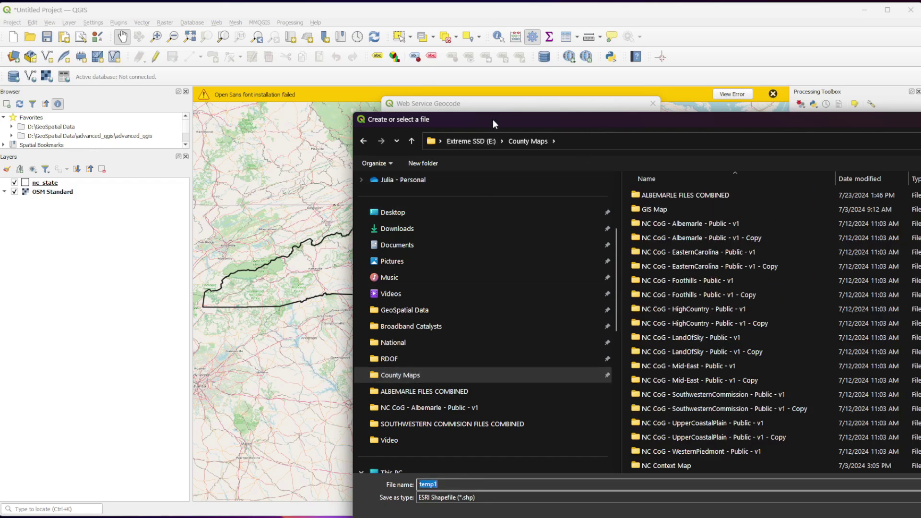
pyautogui.moveTo(522, 117); pyautogui.dragTo(212, 52)
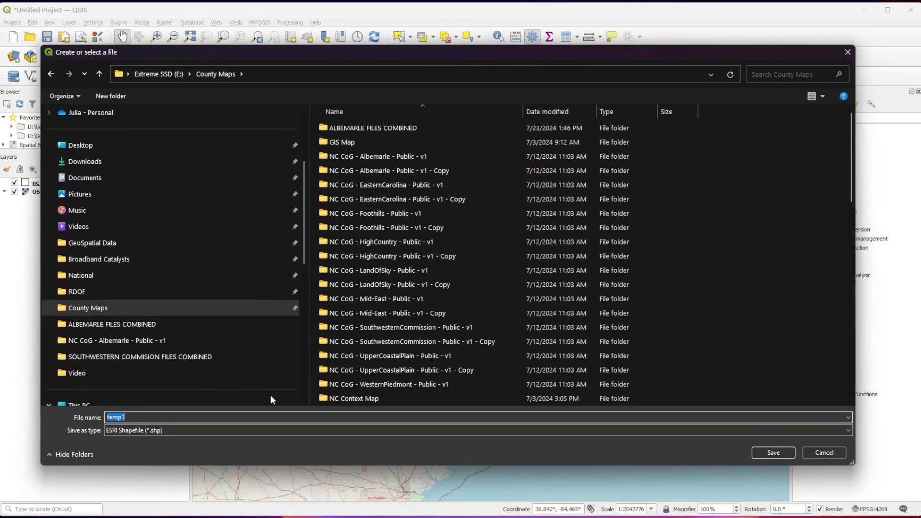
pyautogui.write('GeoCoding')
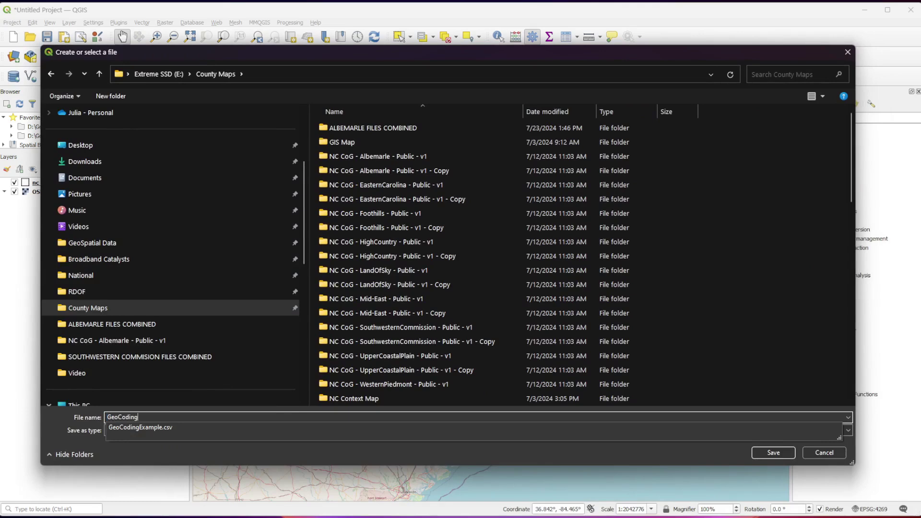
pyautogui.write('Example')
pyautogui.click(203, 410)
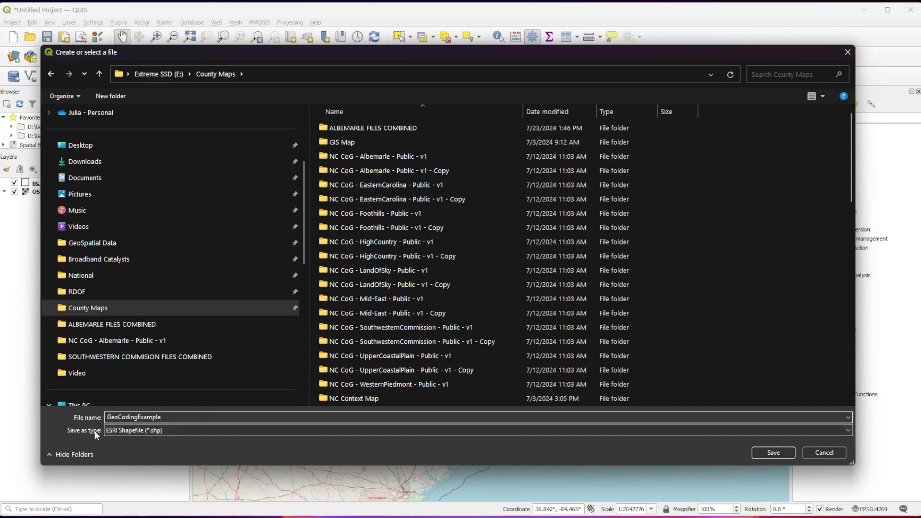
# Set the output file's format to GPKG (*.gpkg) and save the output file choice
pyautogui.click(154, 430)
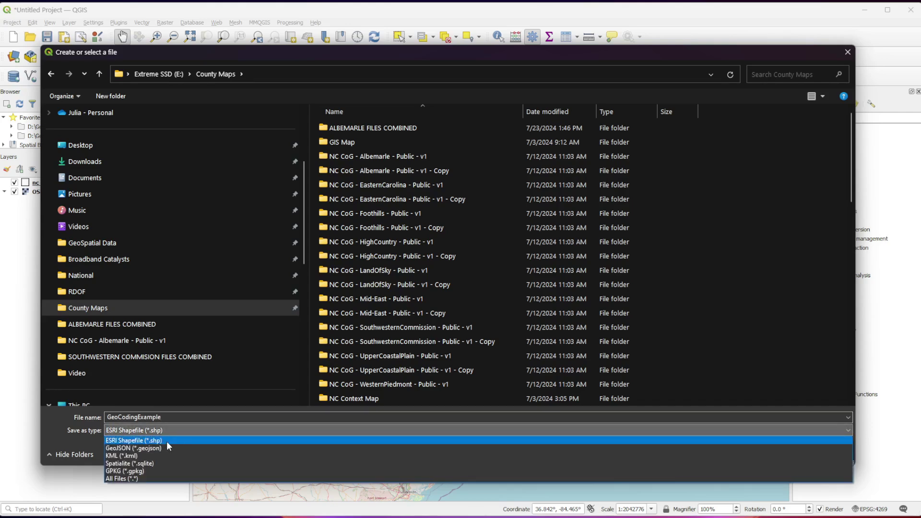
pyautogui.click(160, 471)
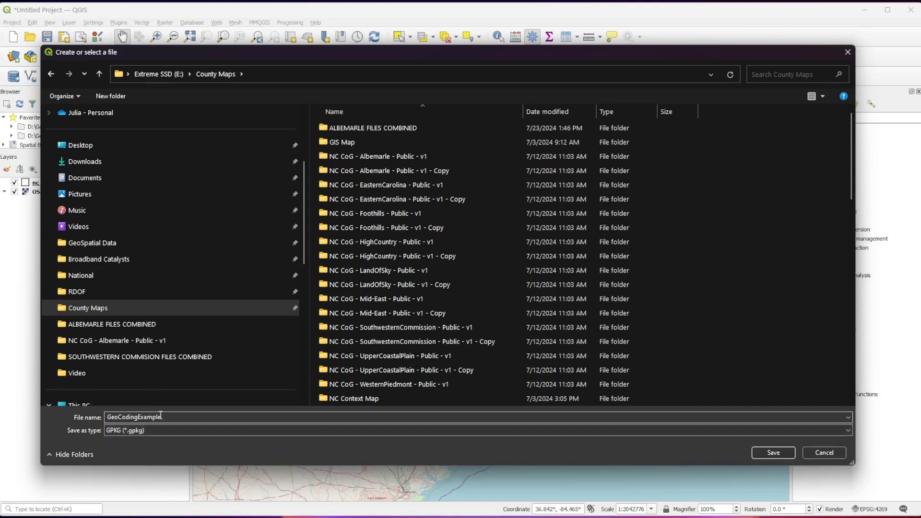
pyautogui.click(772, 454)
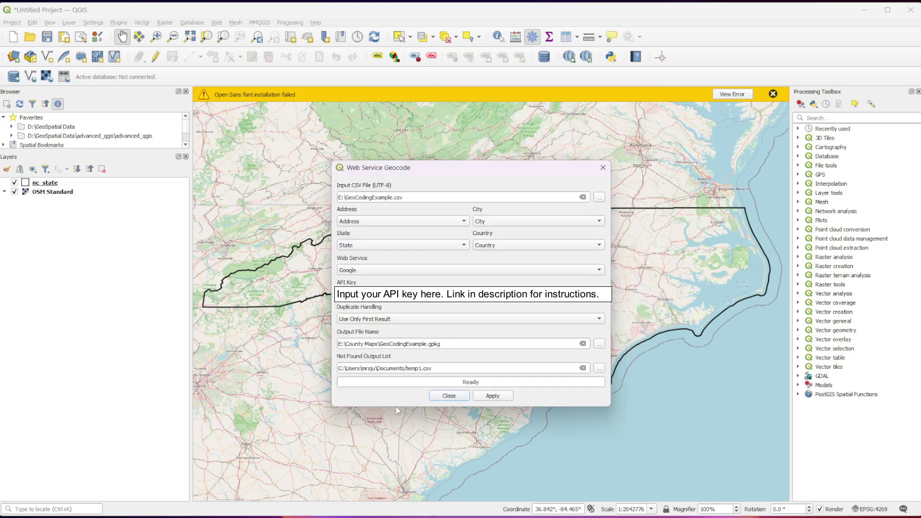
# Run the geocoding and accept the Inverse of NAD83 to WGS 84 (1) transformation for the GeoCodingExample layer
pyautogui.click(491, 400)
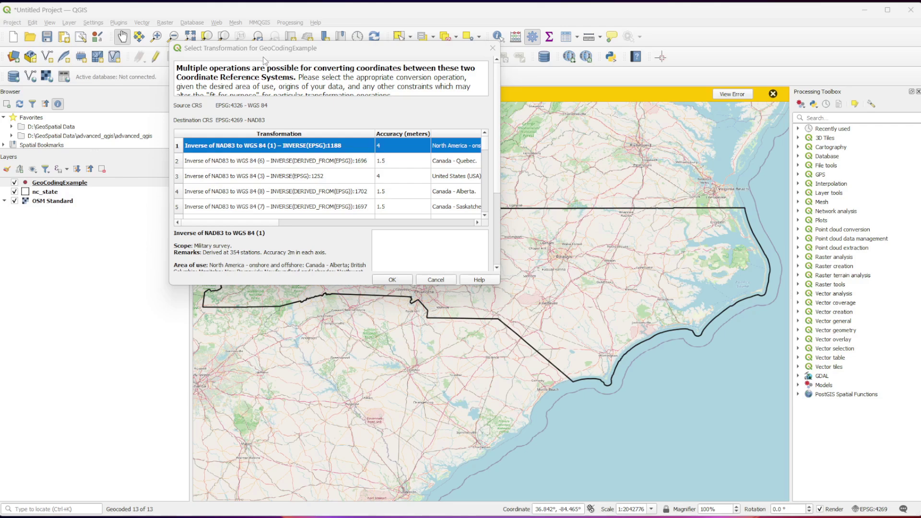
pyautogui.doubleClick(316, 146)
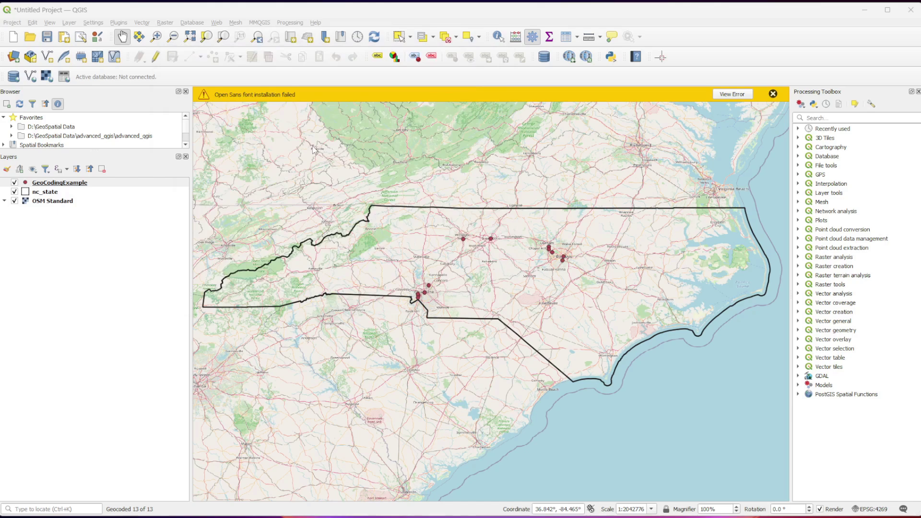
# Hide the OSM Standard basemap and review the geocoding result fields in the GeoCodingExample attribute table
pyautogui.click(14, 201)
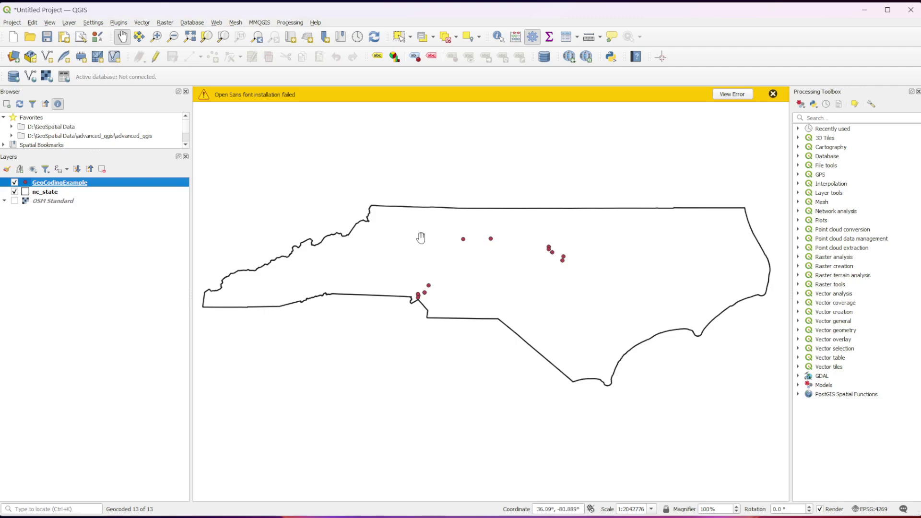
pyautogui.rightClick(166, 183)
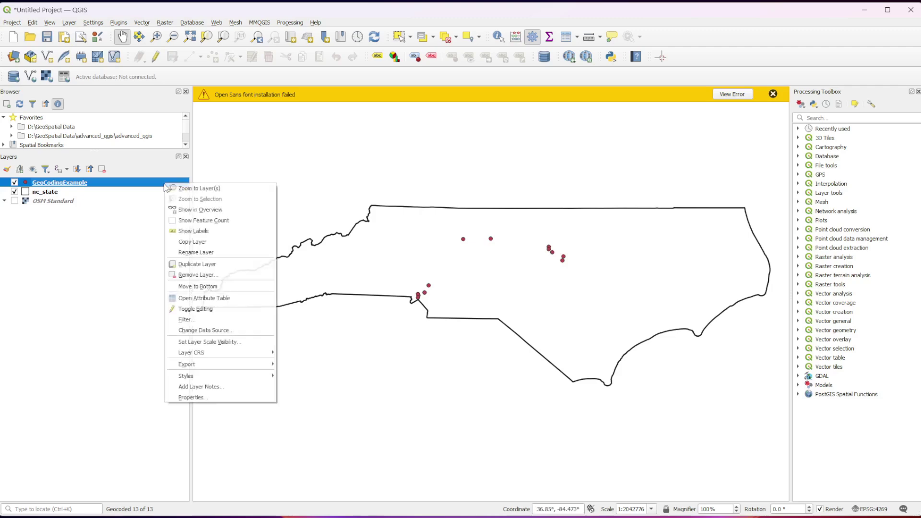
pyautogui.click(211, 298)
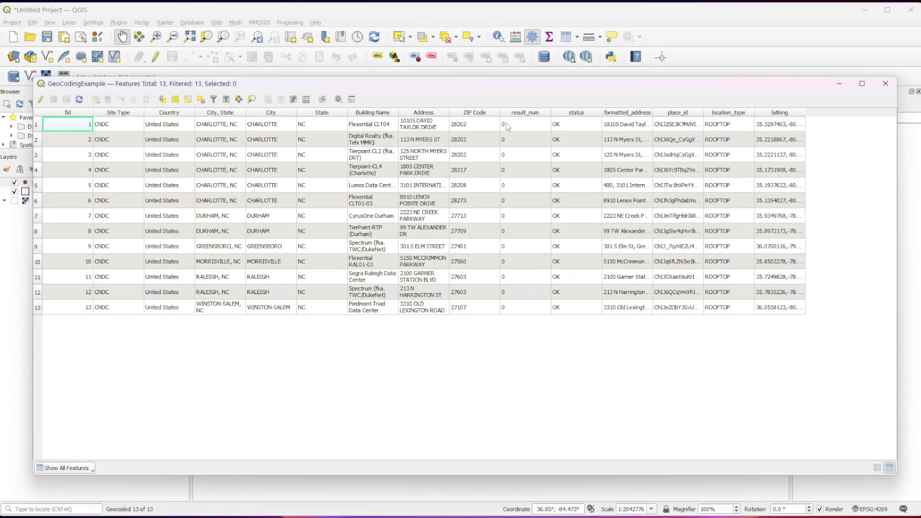
pyautogui.moveTo(497, 129); pyautogui.dragTo(569, 120)
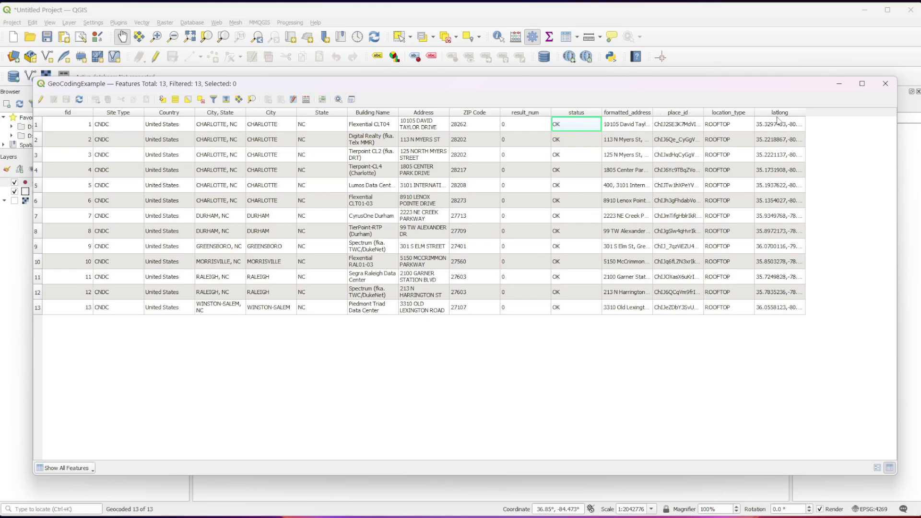
pyautogui.click(885, 84)
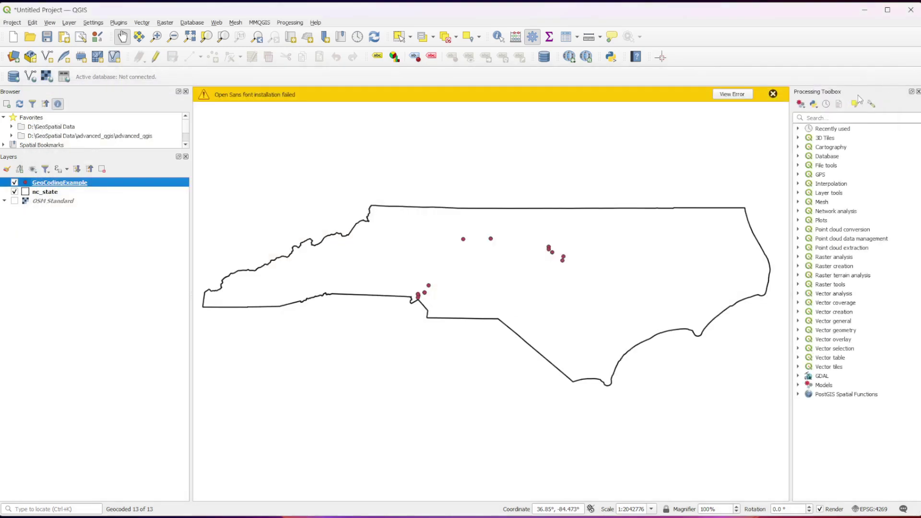
# Style the GeoCodingExample points with the diamond red symbol at a size of 5 millimeters
pyautogui.rightClick(128, 184)
pyautogui.click(188, 397)
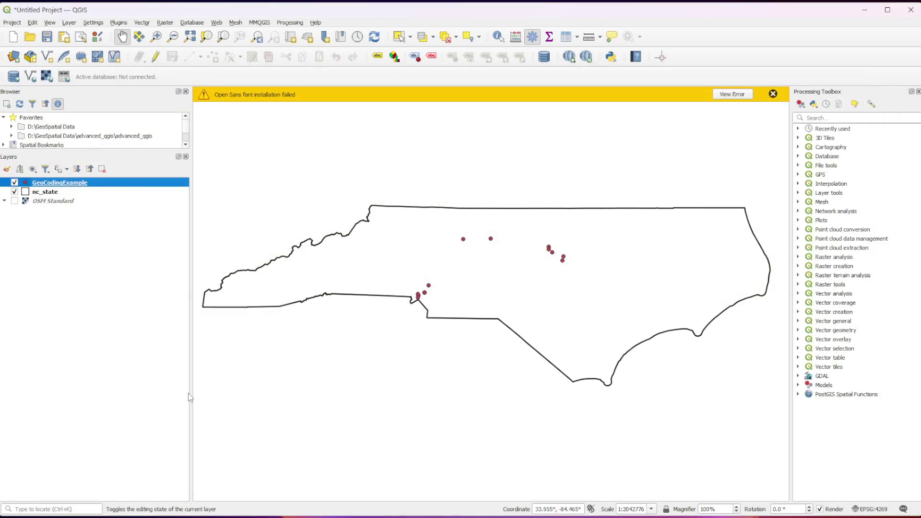
pyautogui.click(448, 258)
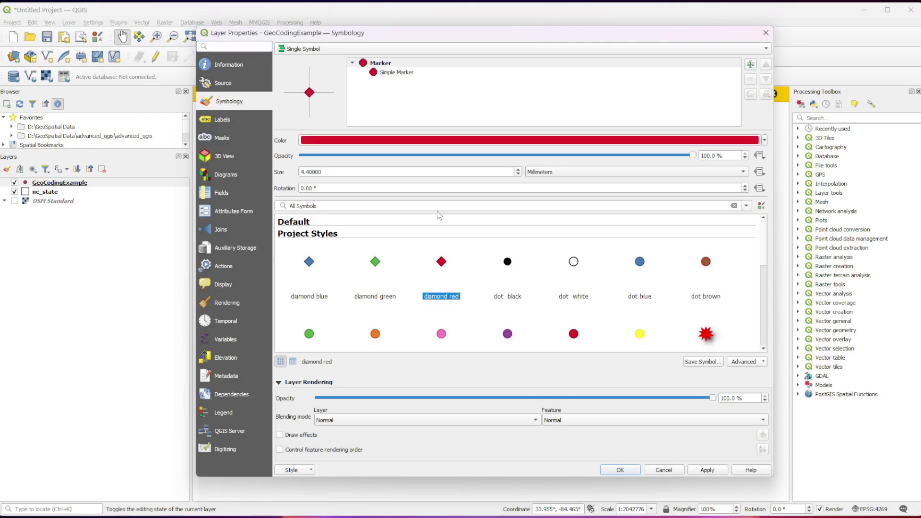
pyautogui.scroll(3, 430, 175)
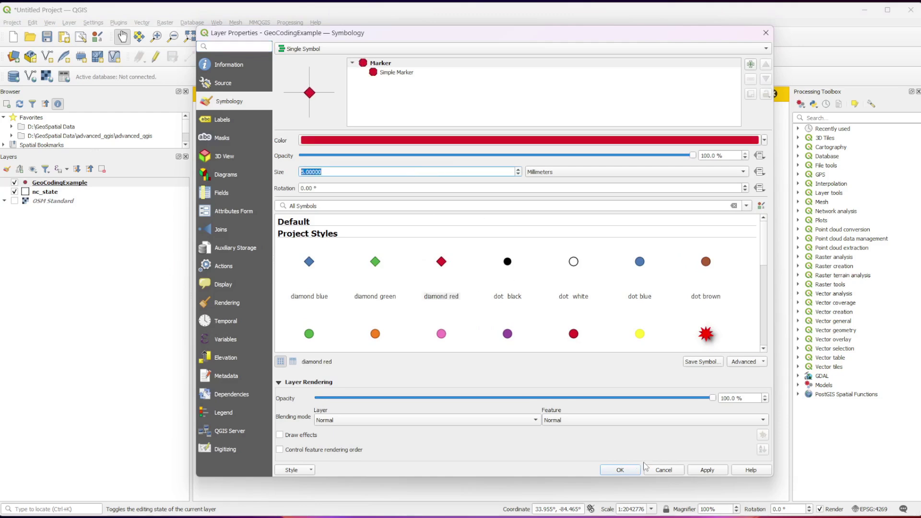
pyautogui.click(708, 470)
pyautogui.click(621, 470)
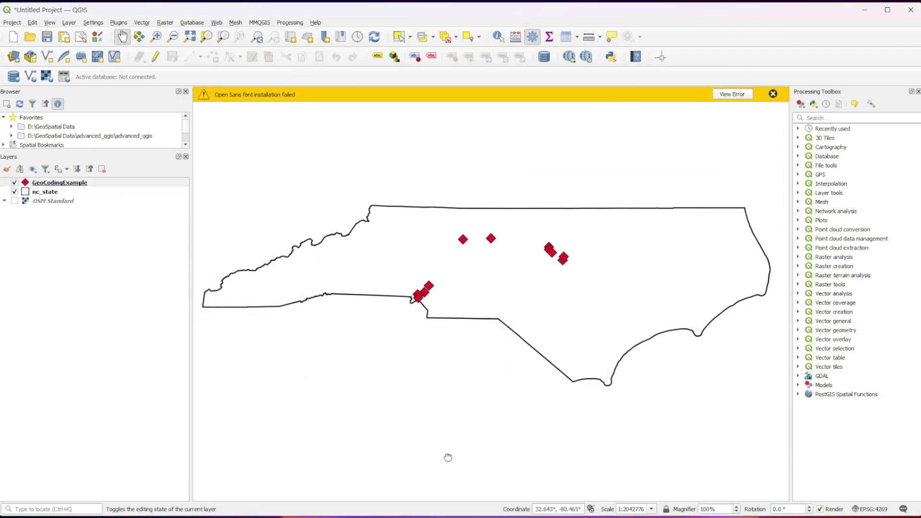
pyautogui.scroll(2, 473, 384)
pyautogui.scroll(-2, 473, 385)
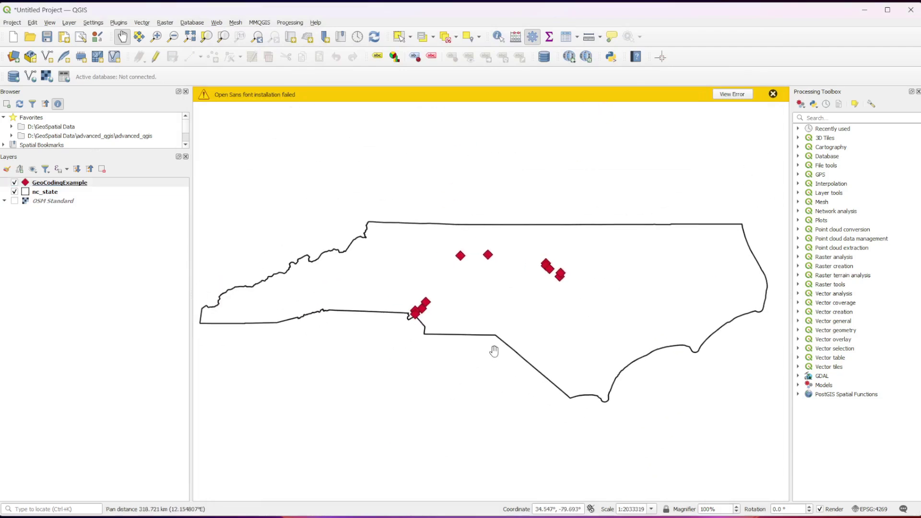